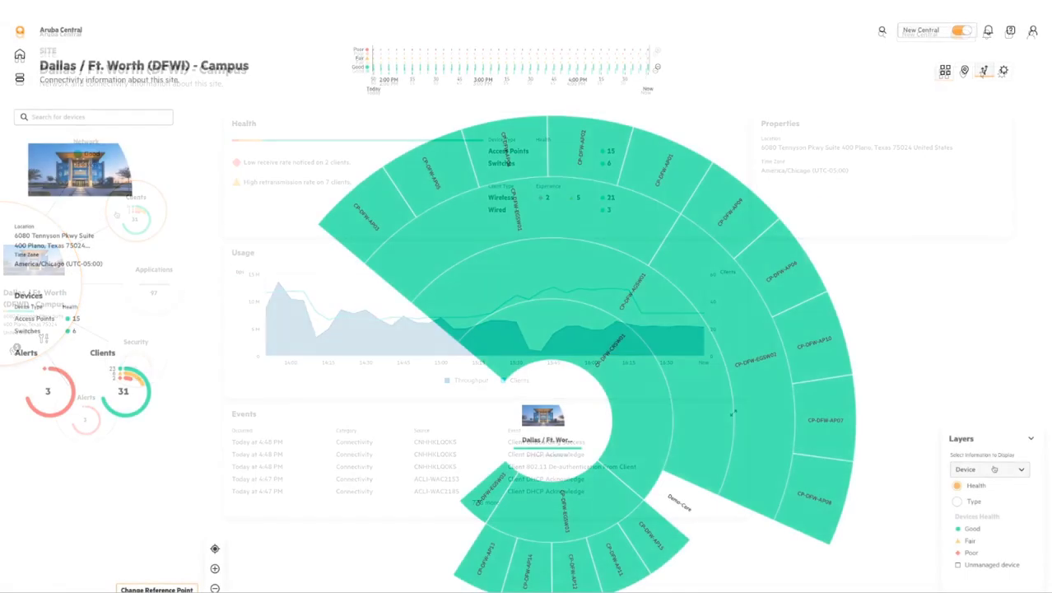
Show the network layer on the USWH1 site topology, then switch back to classic Central
{"action": "left_click", "coordinate": [994, 470]}
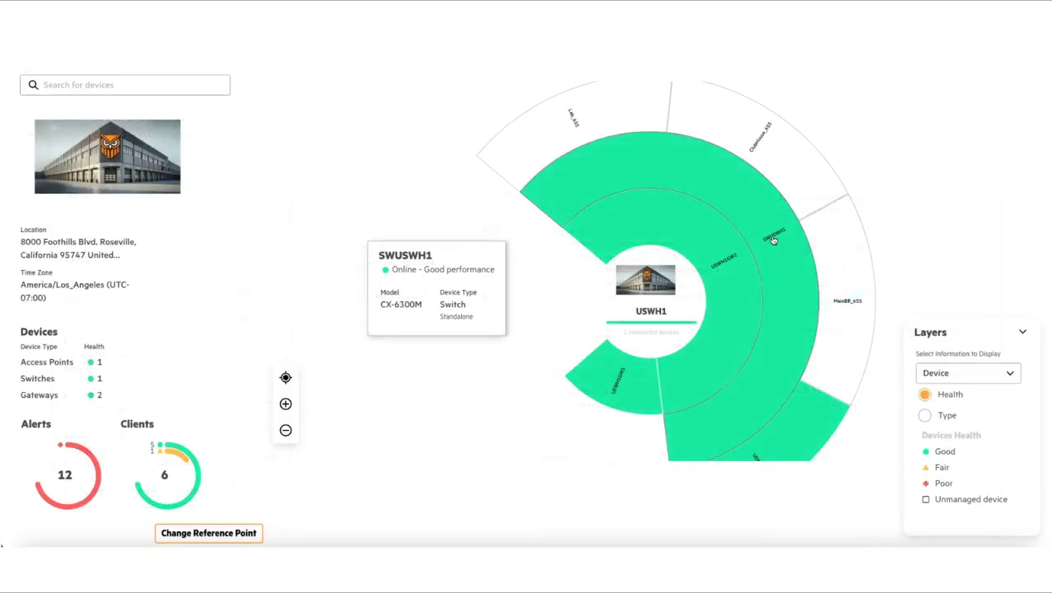
{"action": "left_click", "coordinate": [781, 240]}
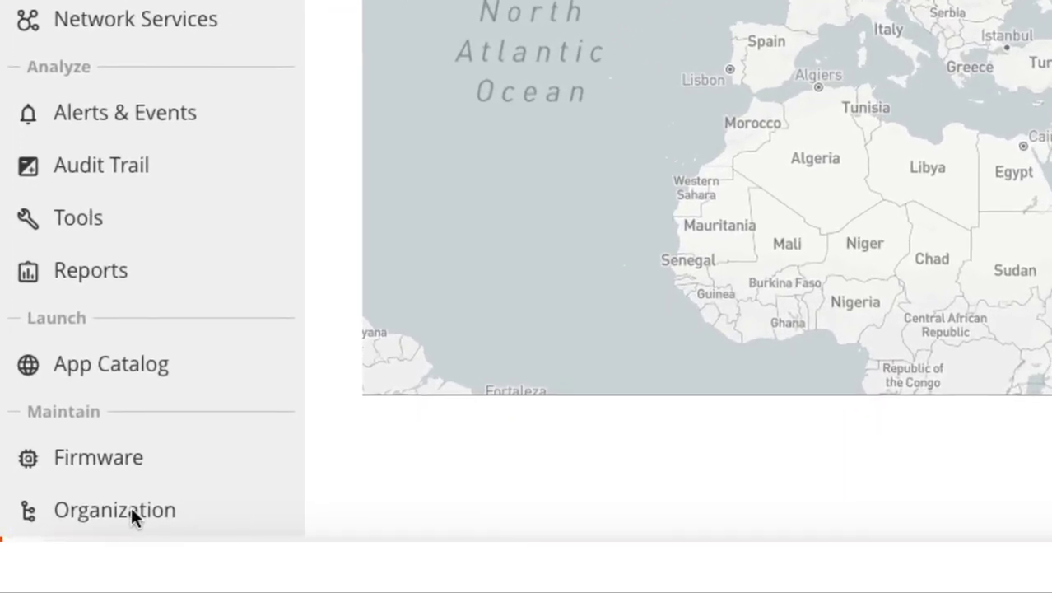
Go to Organization and open Manage Sites, showing 167 devices with 64 unassigned
{"action": "left_click", "coordinate": [170, 503]}
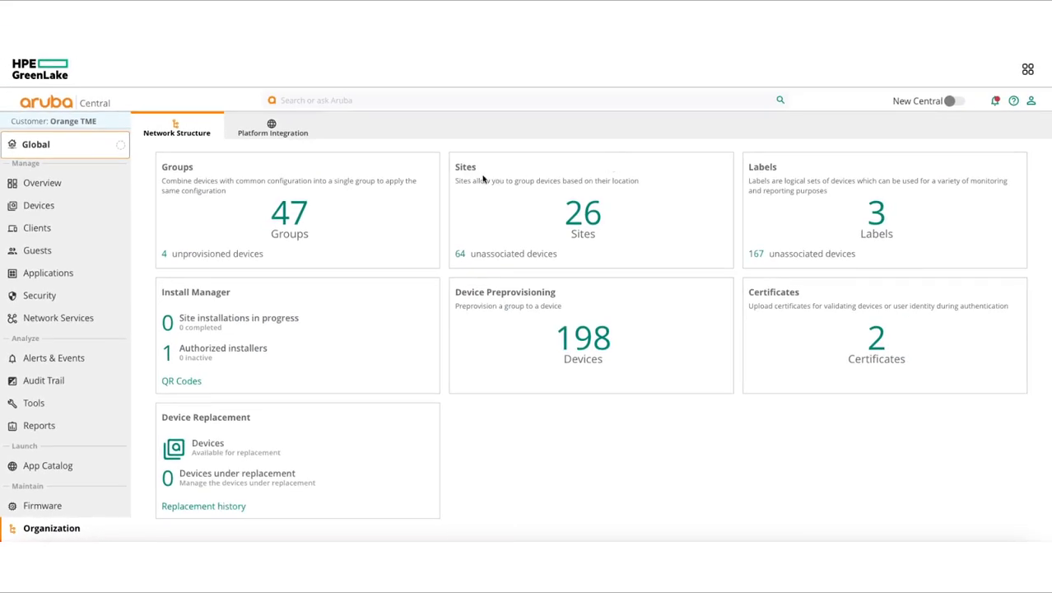
{"action": "left_click", "coordinate": [588, 217]}
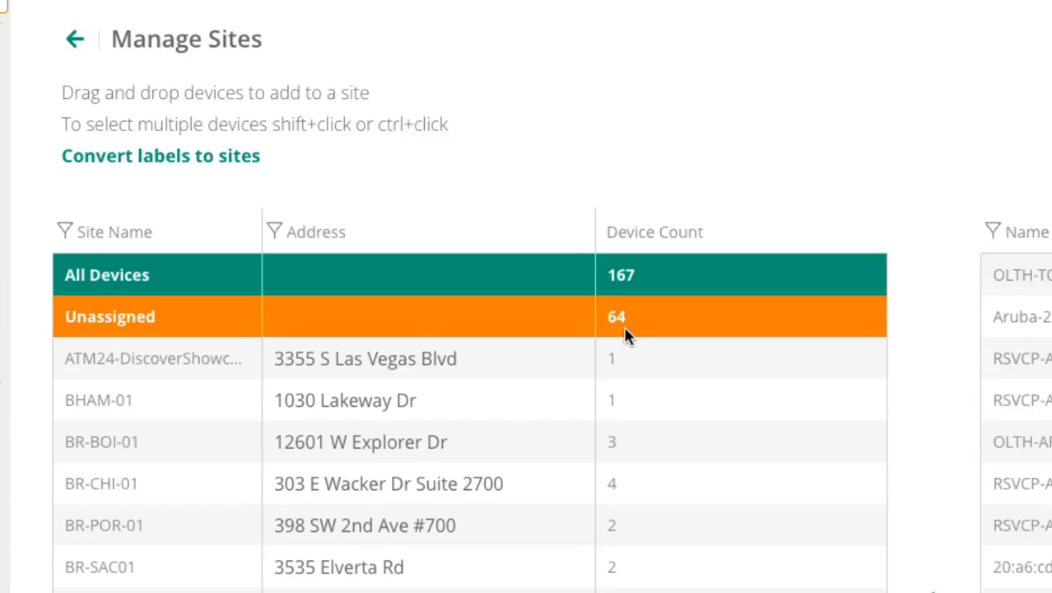
List only the 64 unassigned devices in the Manage Sites device table
{"action": "left_click", "coordinate": [635, 321]}
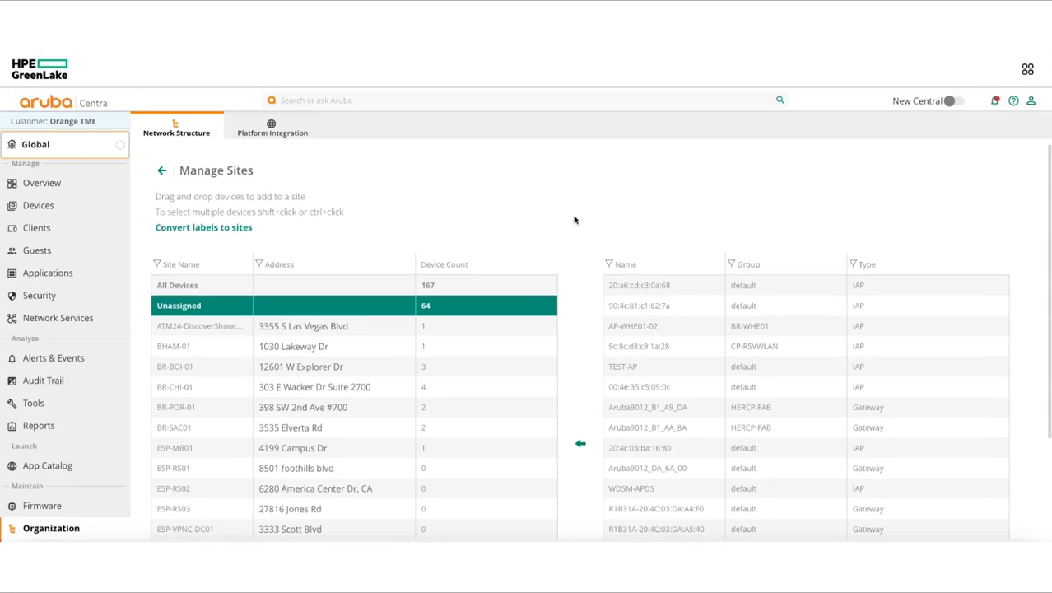
{"action": "scroll", "coordinate": [576, 219], "scroll_direction": "down", "scroll_amount": 3}
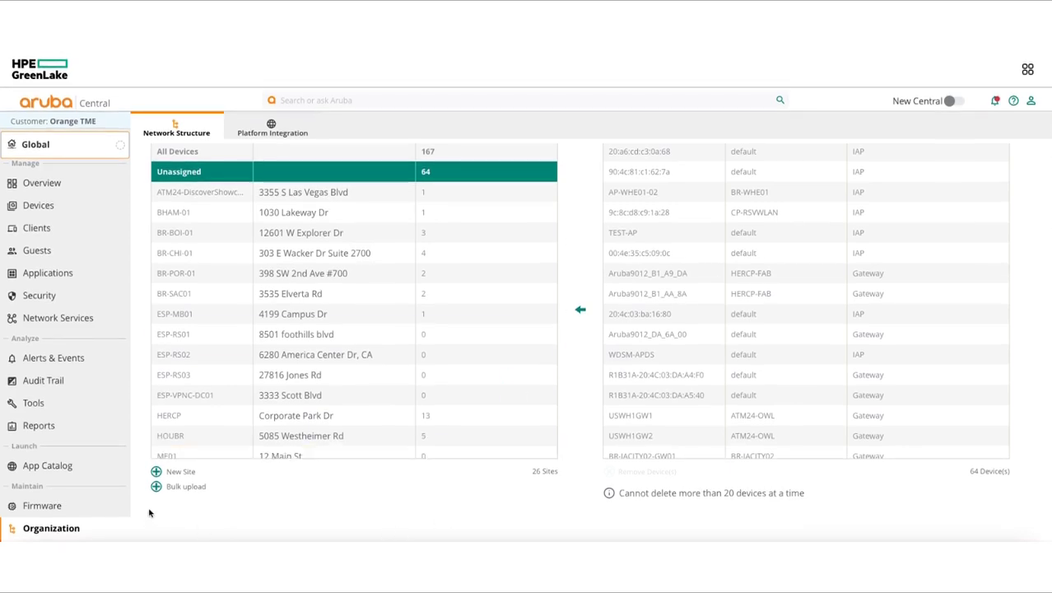
Add site USWH1 at 8000 Foothills Blvd., Roseville, California 95747
{"action": "left_click", "coordinate": [175, 473]}
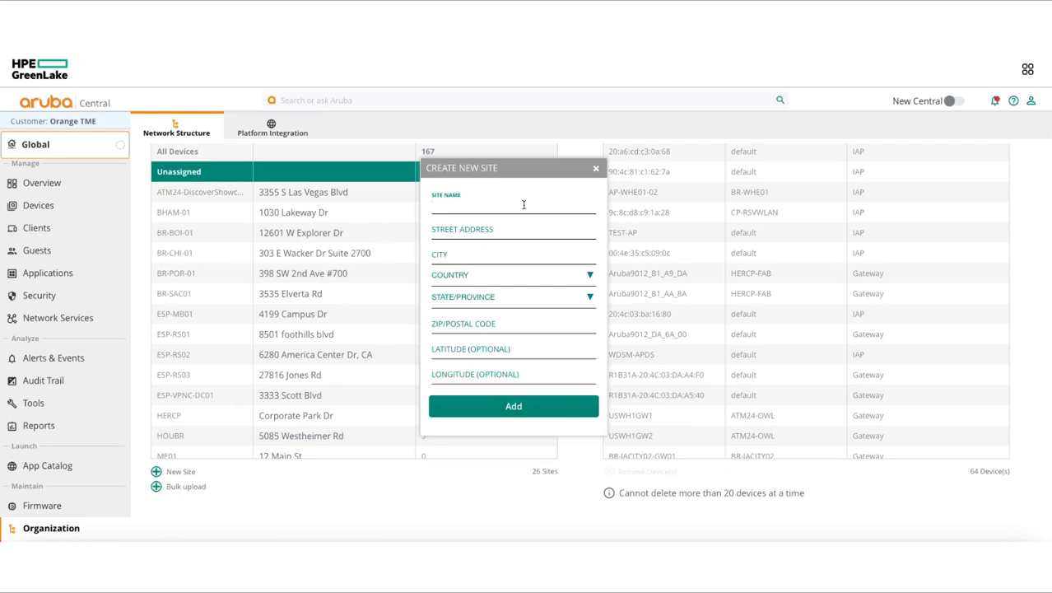
{"action": "type", "text": "USWH1"}
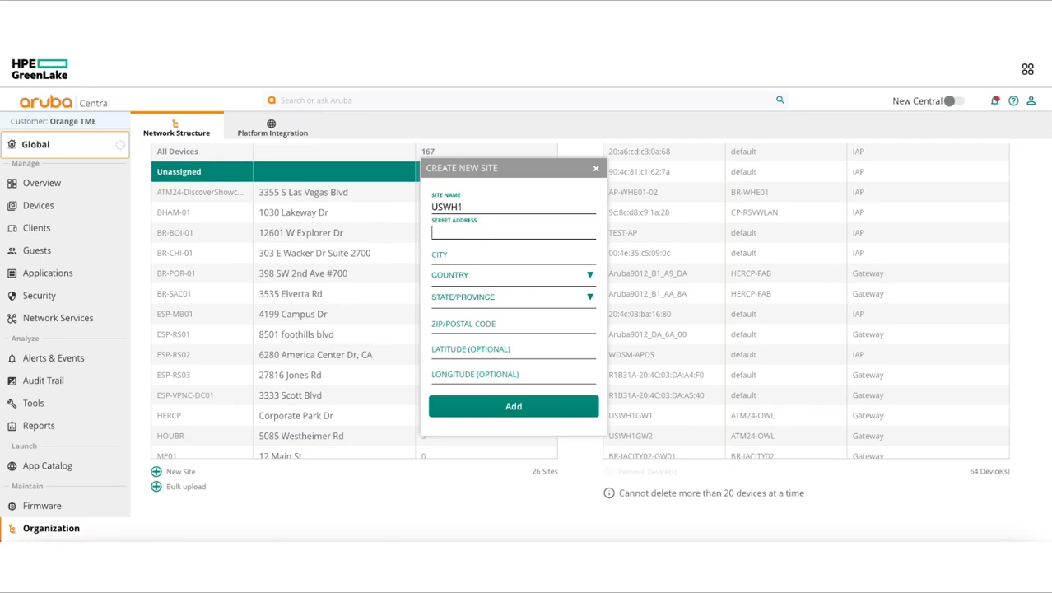
{"action": "key", "text": "Tab"}
{"action": "type", "text": "8000 Foothills Blvd."}
{"action": "key", "text": "Tab"}
{"action": "type", "text": "Roseville"}
{"action": "left_click", "coordinate": [501, 303]}
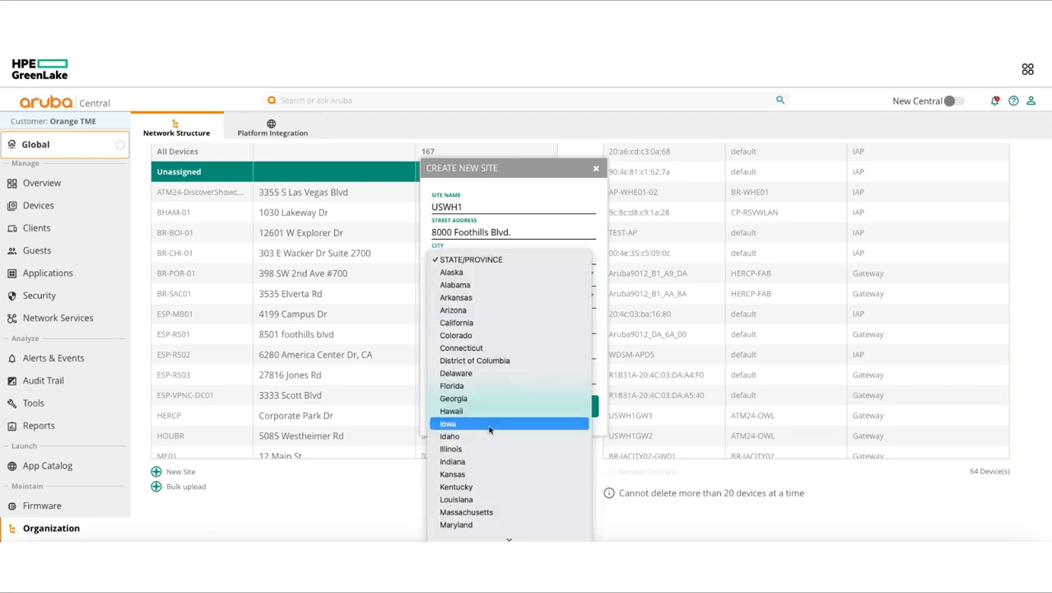
{"action": "left_click", "coordinate": [483, 320]}
{"action": "left_click", "coordinate": [484, 323]}
{"action": "type", "text": "95747"}
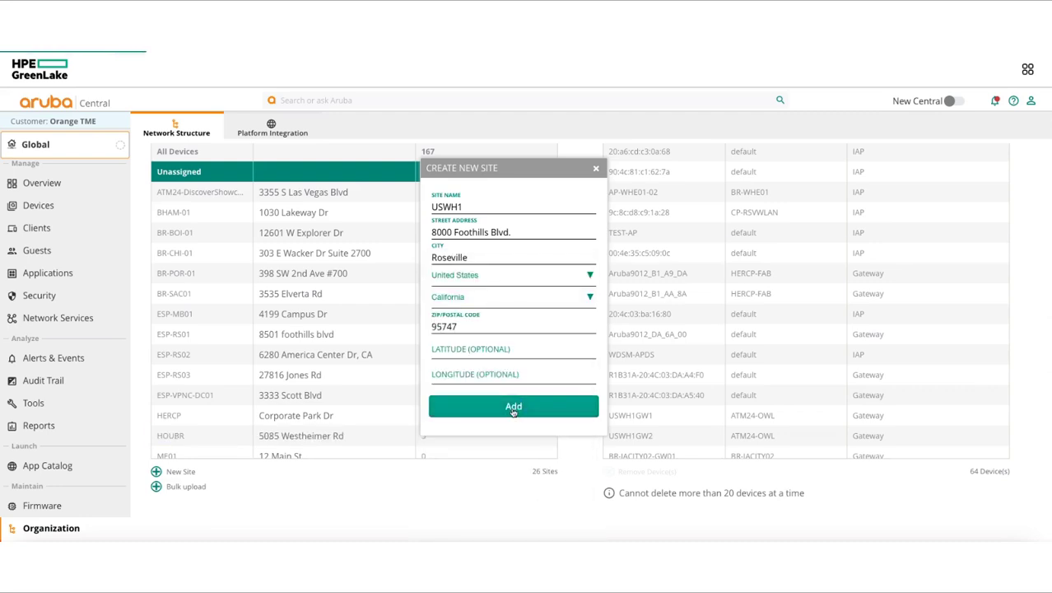
{"action": "left_click", "coordinate": [512, 409]}
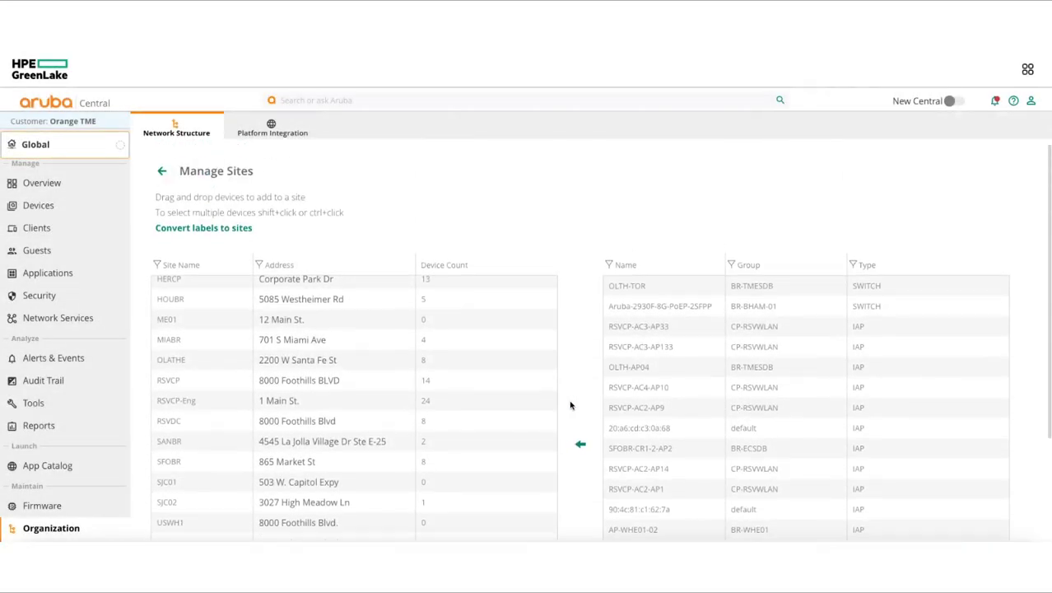
Filter the unassigned devices by name 'USWH1', leaving its four devices
{"action": "scroll", "coordinate": [389, 400], "scroll_direction": "up", "scroll_amount": 5}
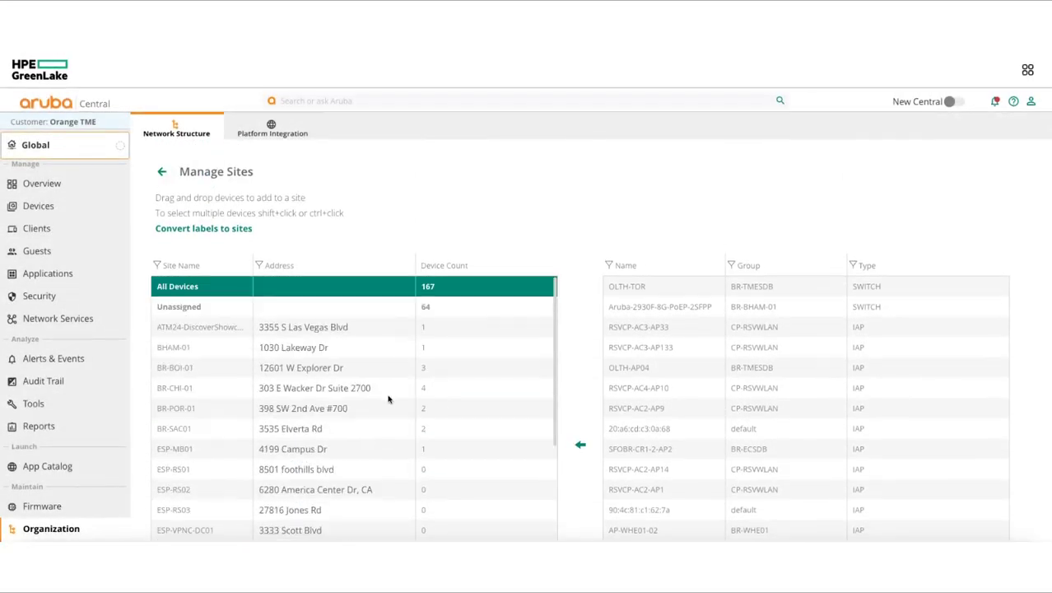
{"action": "left_click", "coordinate": [237, 307]}
{"action": "scroll", "coordinate": [592, 258], "scroll_direction": "down", "scroll_amount": 2}
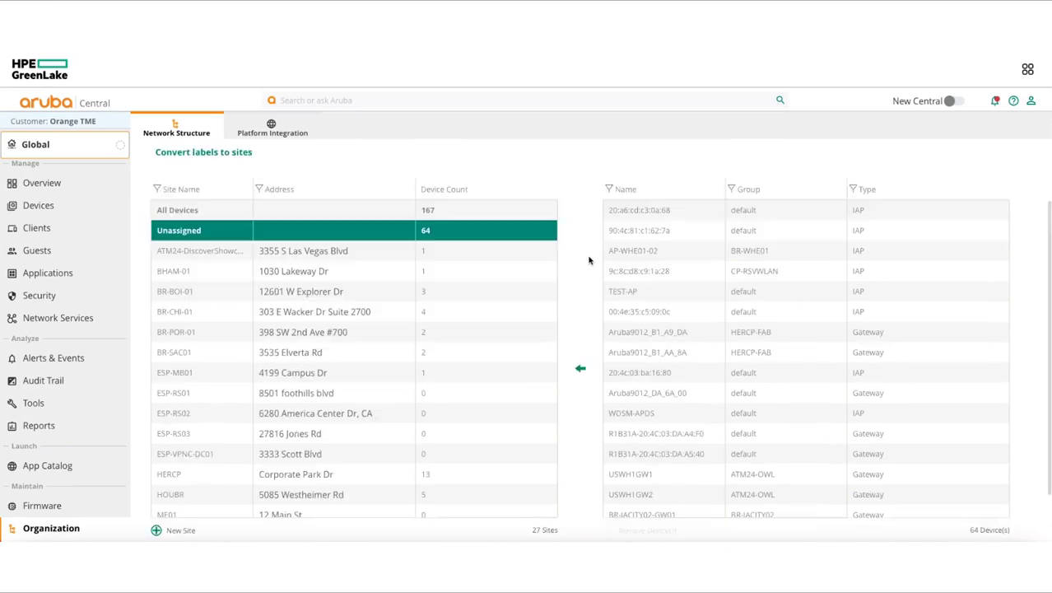
{"action": "left_click", "coordinate": [639, 236]}
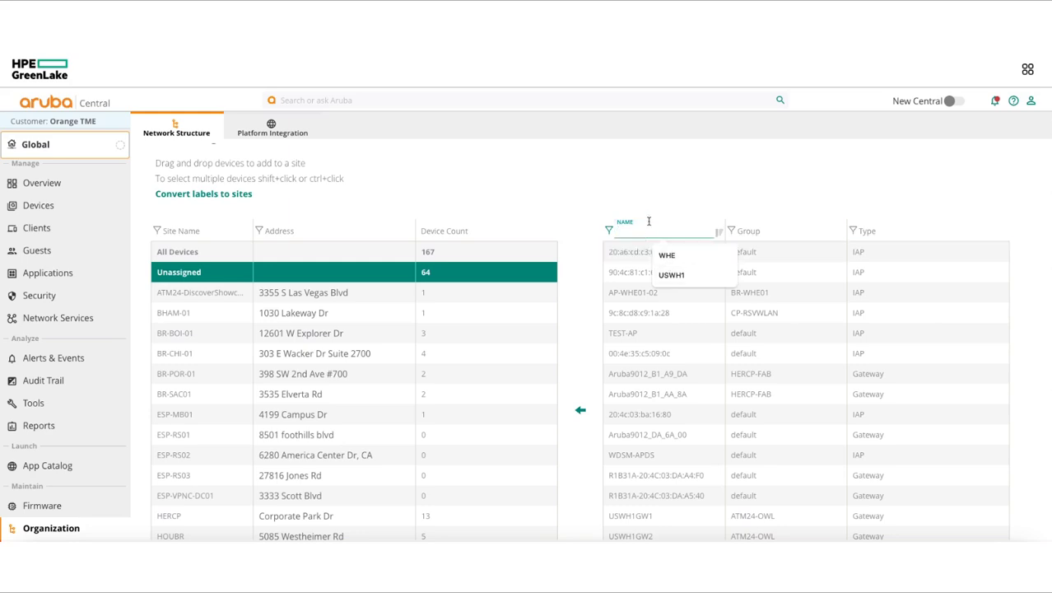
{"action": "type", "text": "USWH"}
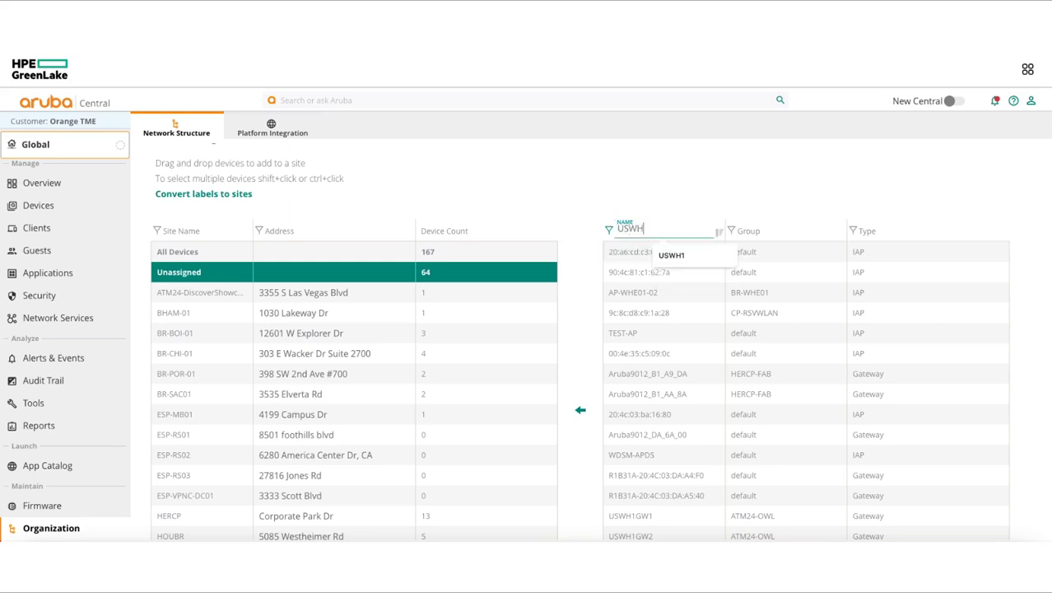
{"action": "type", "text": "1"}
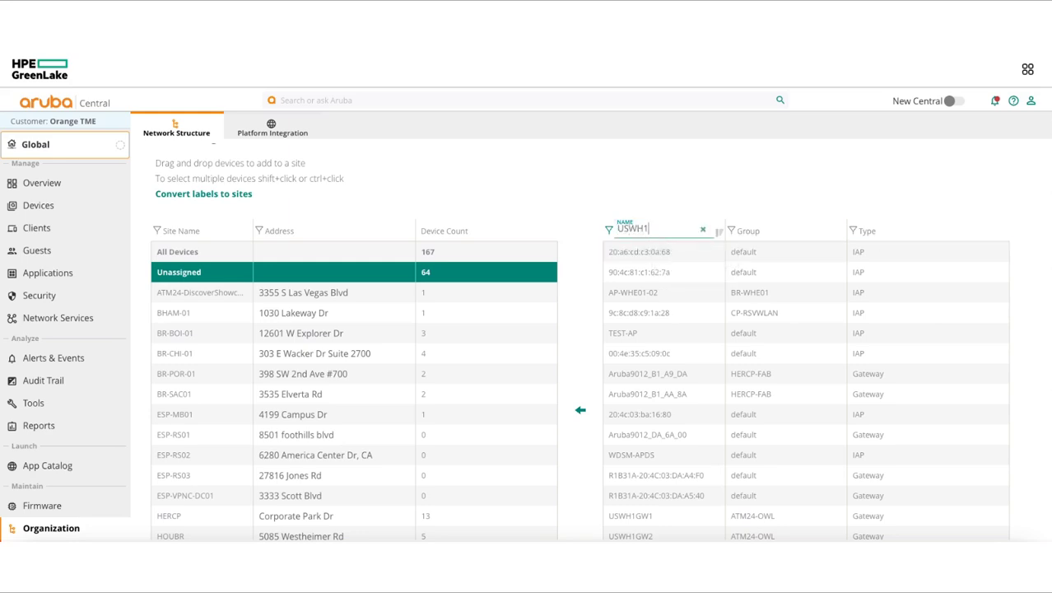
{"action": "scroll", "coordinate": [467, 317], "scroll_direction": "down", "scroll_amount": 5}
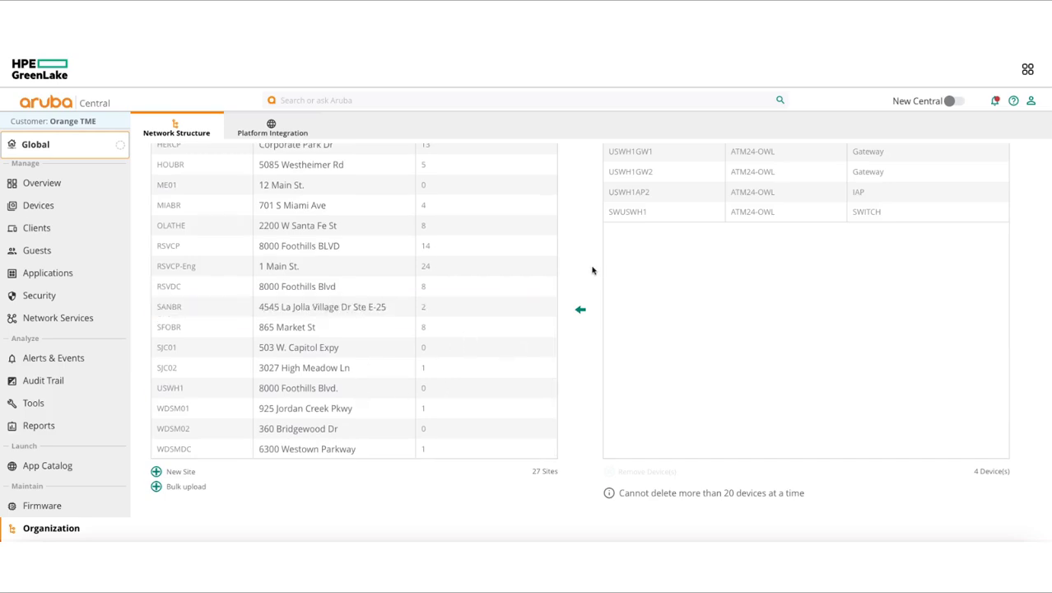
{"action": "scroll", "coordinate": [589, 258], "scroll_direction": "up", "scroll_amount": 1}
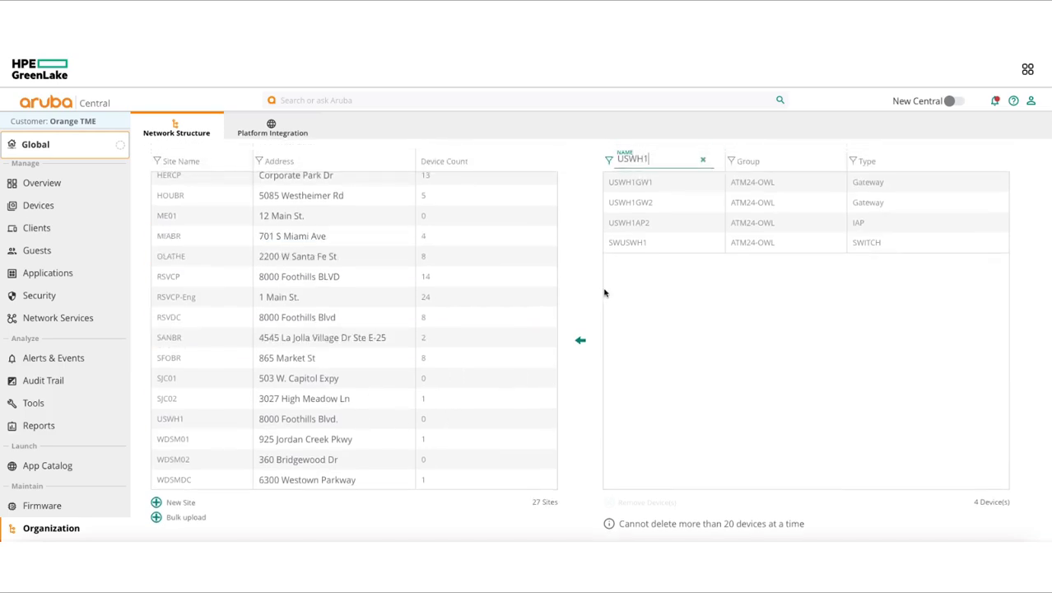
Drag access point USWH1AP2 onto site USWH1 and confirm the move
{"action": "left_click_drag", "start_coordinate": [675, 225], "coordinate": [512, 411]}
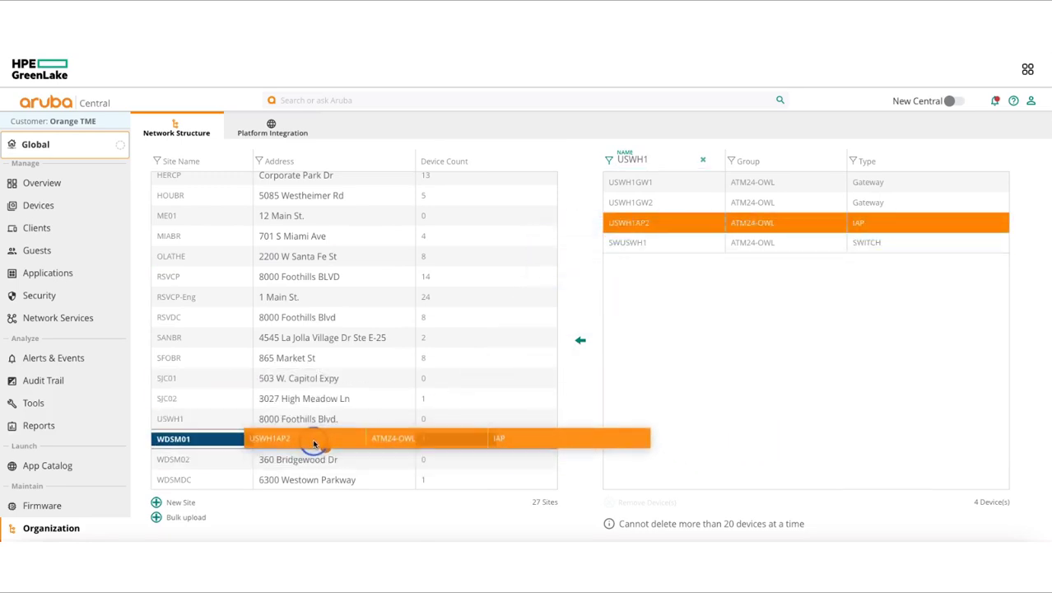
{"action": "left_click_drag", "start_coordinate": [512, 411], "coordinate": [314, 422]}
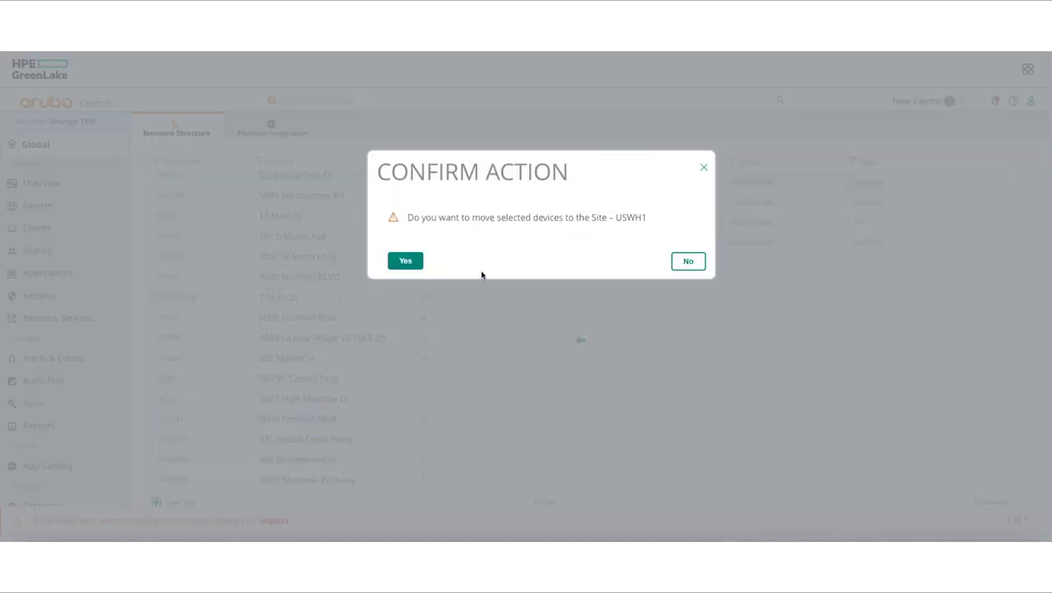
{"action": "left_click", "coordinate": [405, 260]}
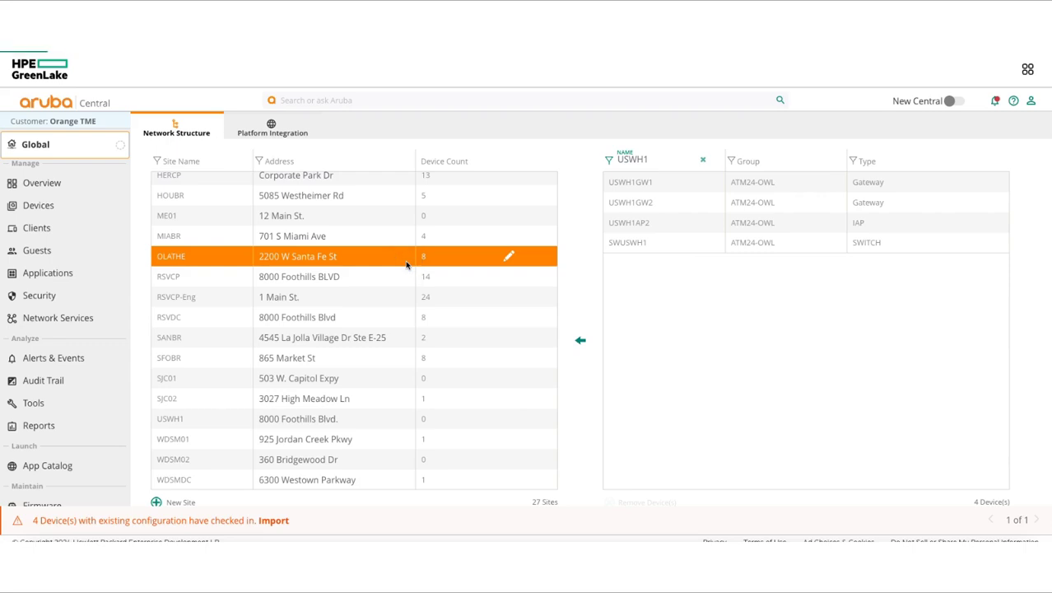
Move USWH1GW1, USWH1GW2 and SWUSWH1 together into site USWH1 and confirm
{"action": "left_click", "coordinate": [686, 182]}
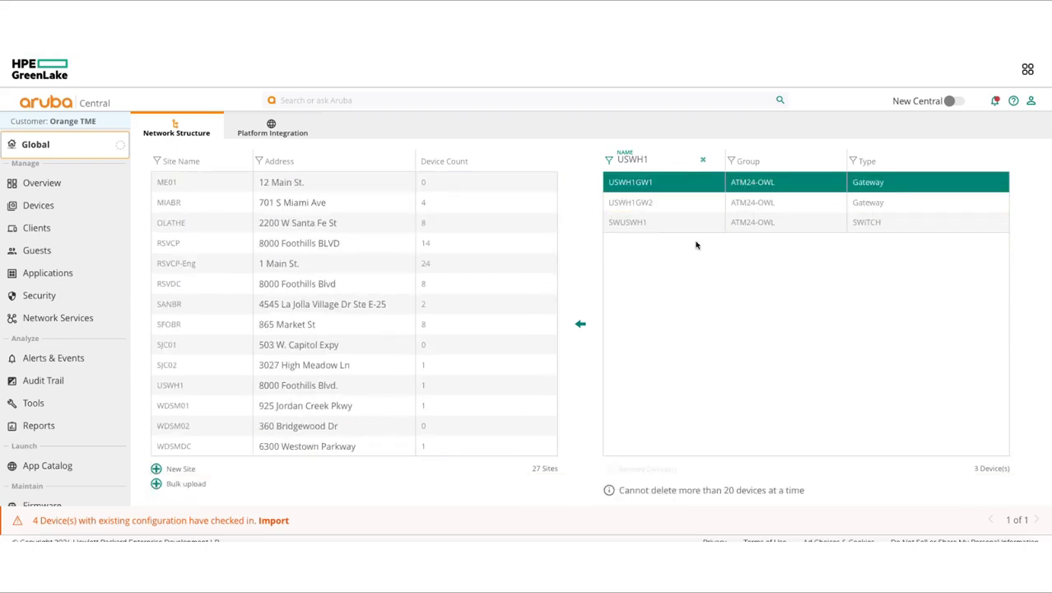
{"action": "left_click", "coordinate": [681, 222], "text": "shift"}
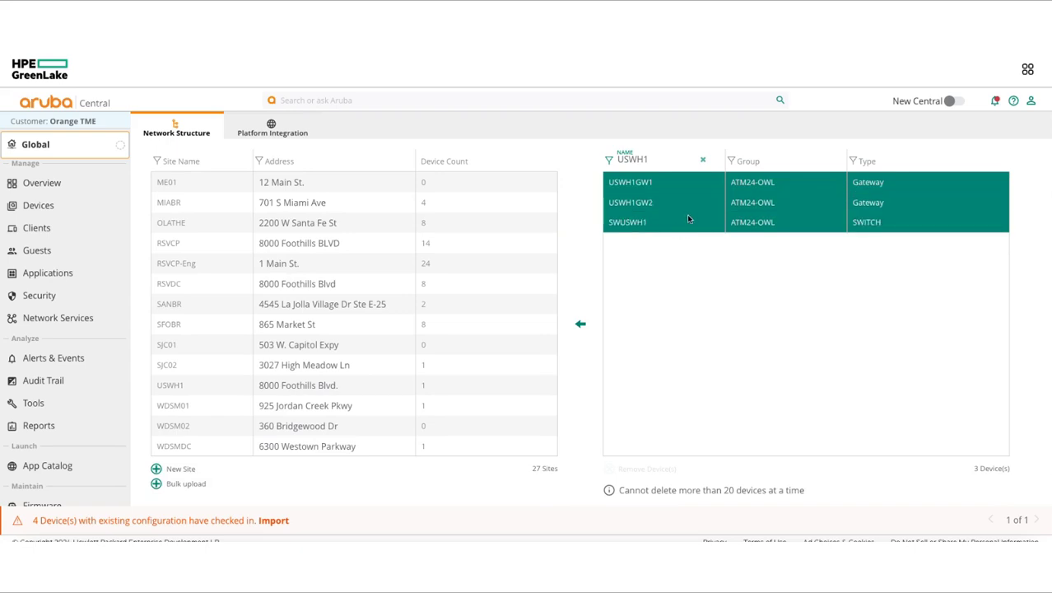
{"action": "left_click_drag", "start_coordinate": [687, 217], "coordinate": [454, 386]}
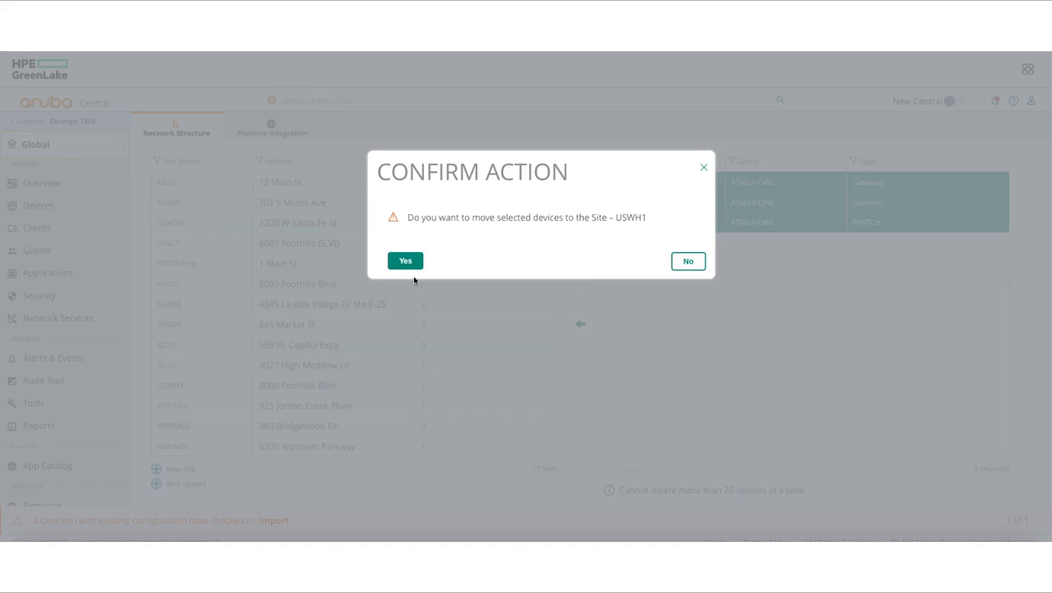
{"action": "left_click", "coordinate": [408, 261]}
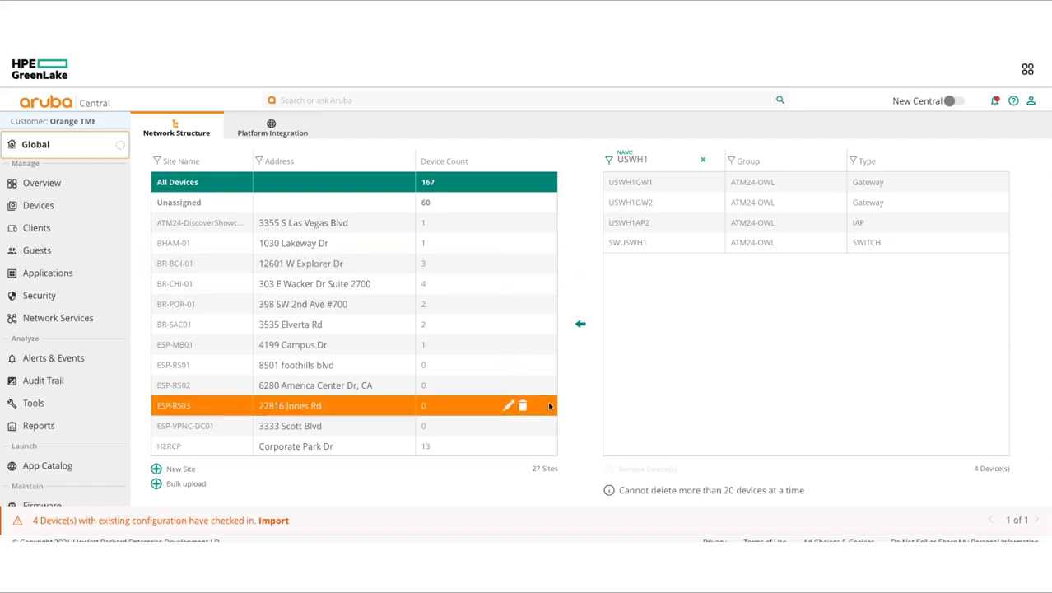
Clear the USWH1 name filter and show the four devices now assigned to USWH1
{"action": "left_click", "coordinate": [705, 163]}
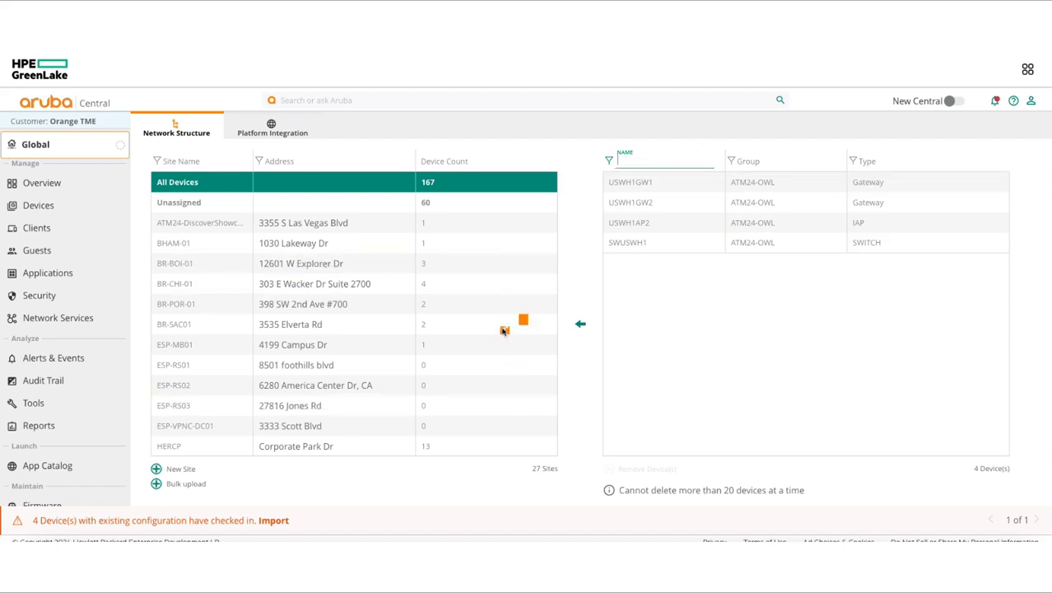
{"action": "scroll", "coordinate": [362, 385], "scroll_direction": "down", "scroll_amount": 5}
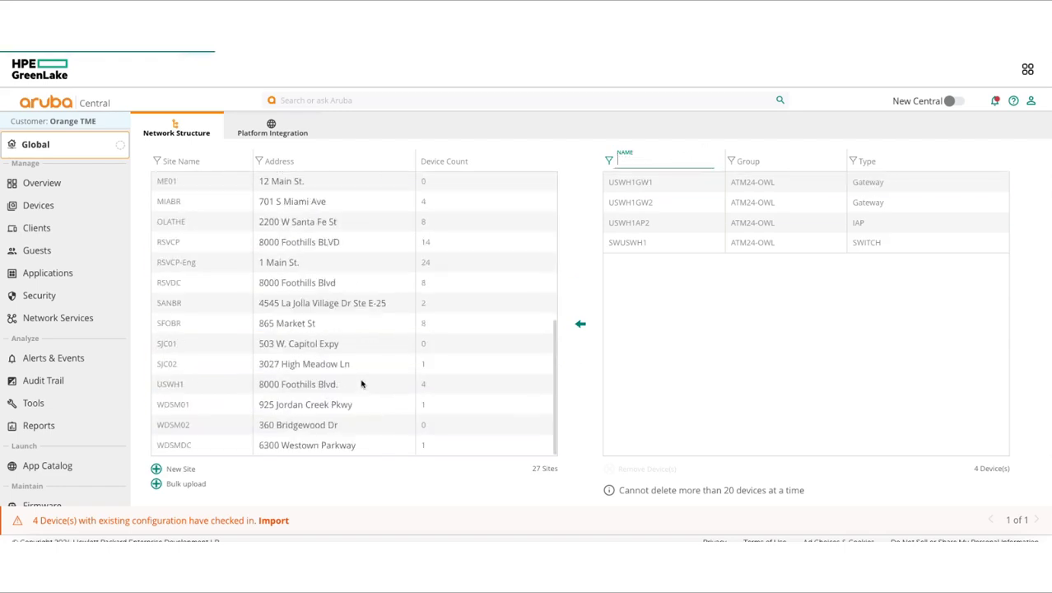
{"action": "left_click", "coordinate": [291, 385]}
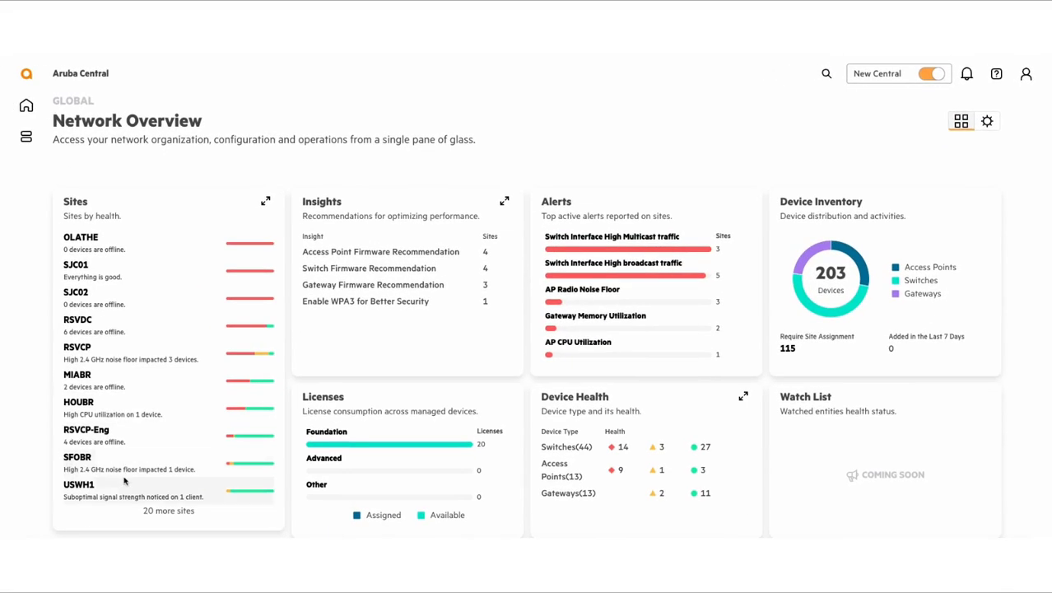
Review USWH1's four devices, six clients, ten applications, location and topology in New Central
{"action": "left_click", "coordinate": [69, 491]}
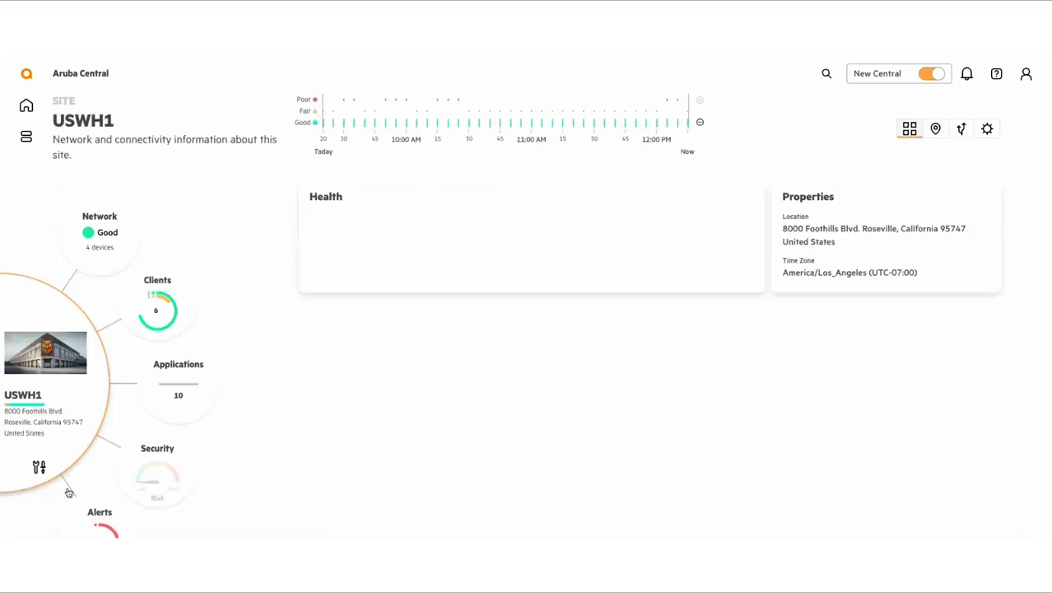
{"action": "left_click", "coordinate": [101, 249]}
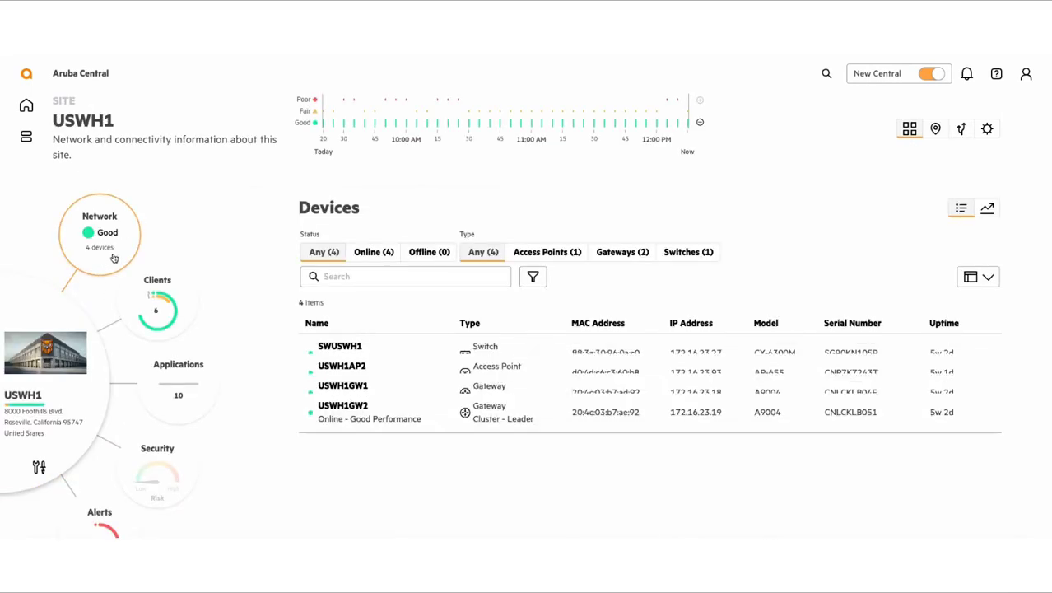
{"action": "left_click", "coordinate": [146, 300]}
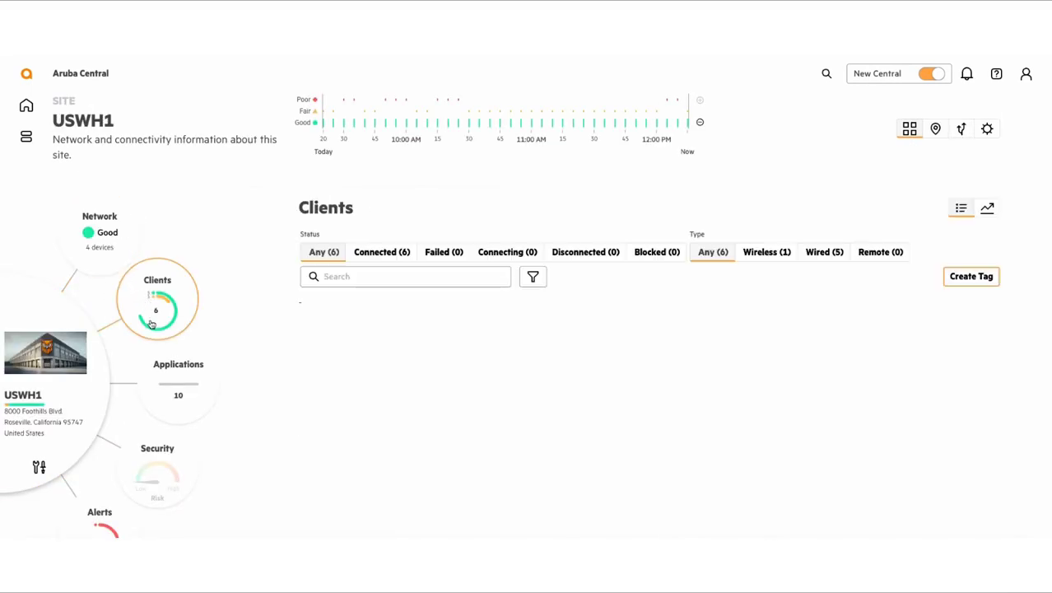
{"action": "left_click", "coordinate": [179, 385]}
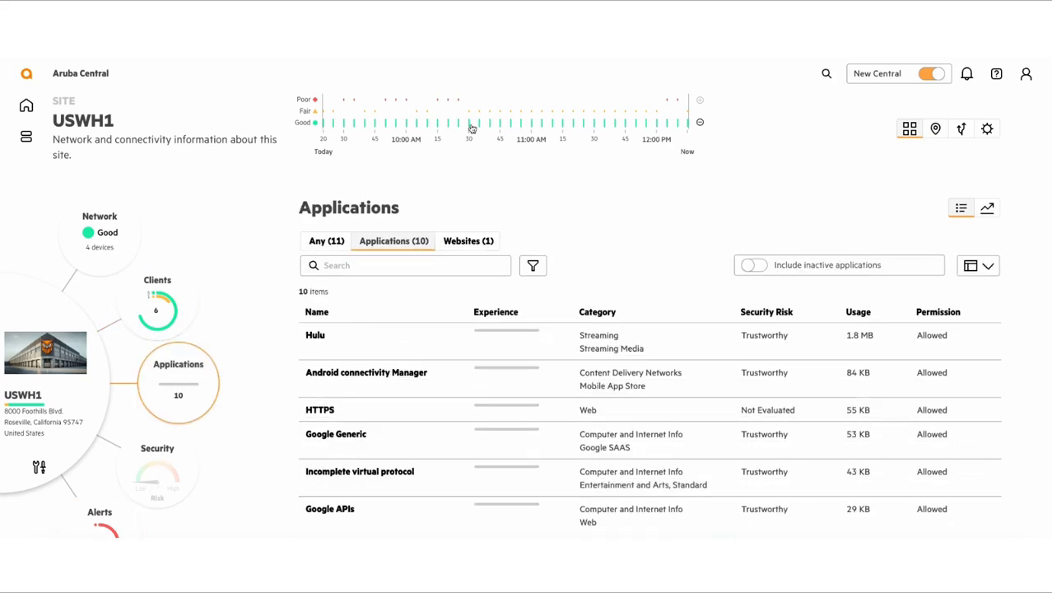
{"action": "left_click", "coordinate": [934, 128]}
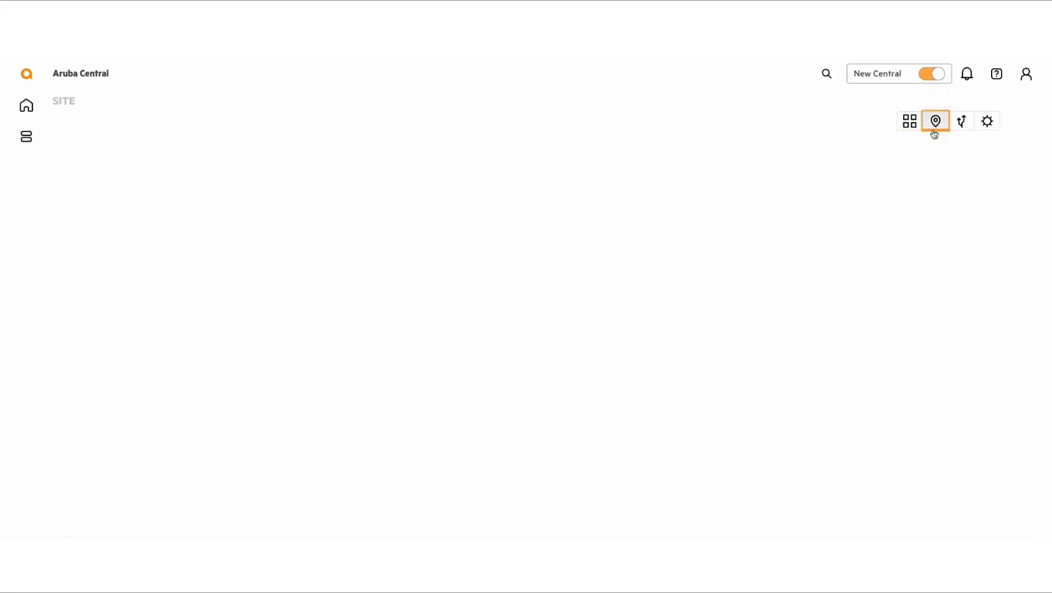
{"action": "left_click", "coordinate": [961, 122]}
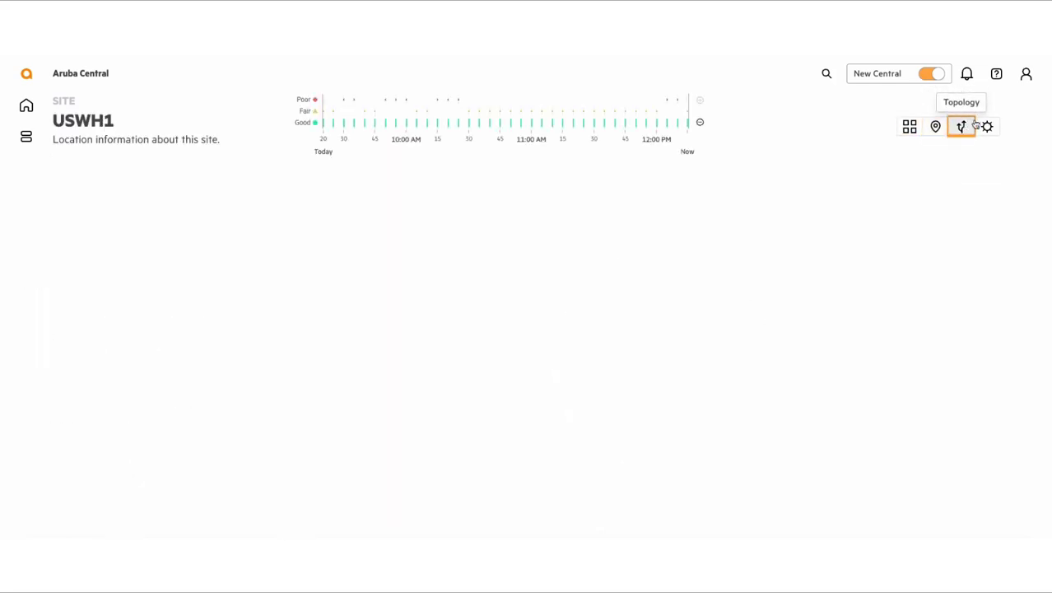